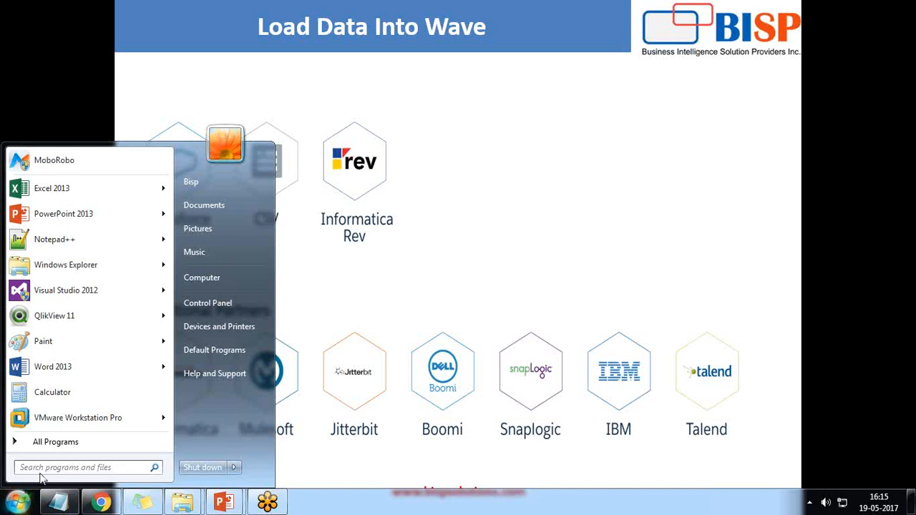
# Launch Excel 2013 from Start search, dismiss the activation notice, and create a blank workbook.
pyautogui.write('excel')
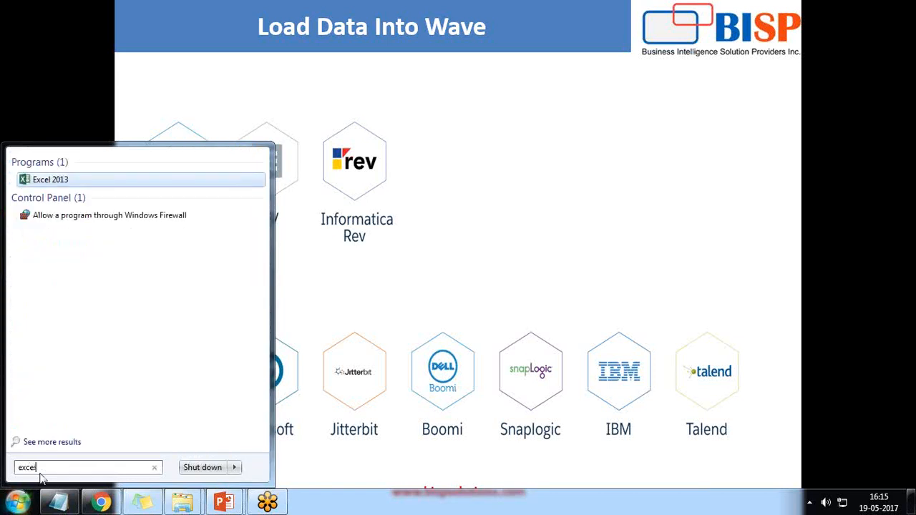
pyautogui.press('Return')
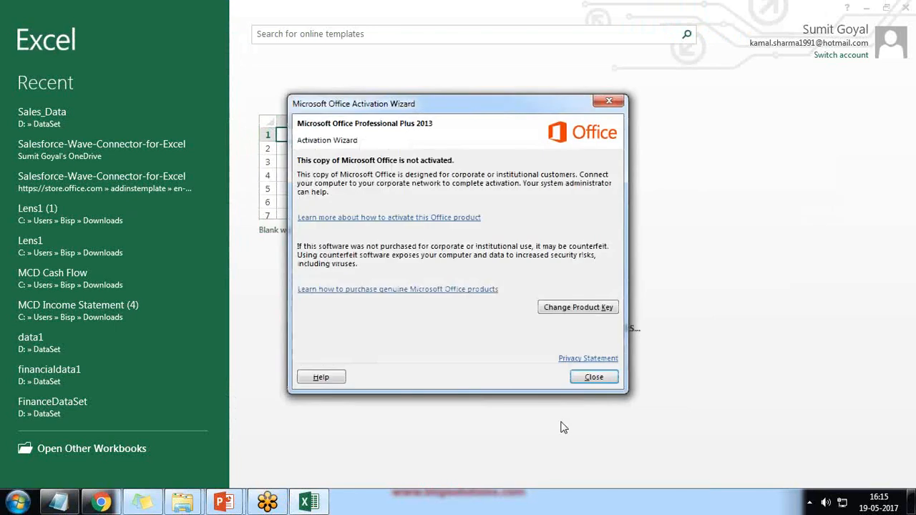
pyautogui.click(591, 383)
pyautogui.click(306, 192)
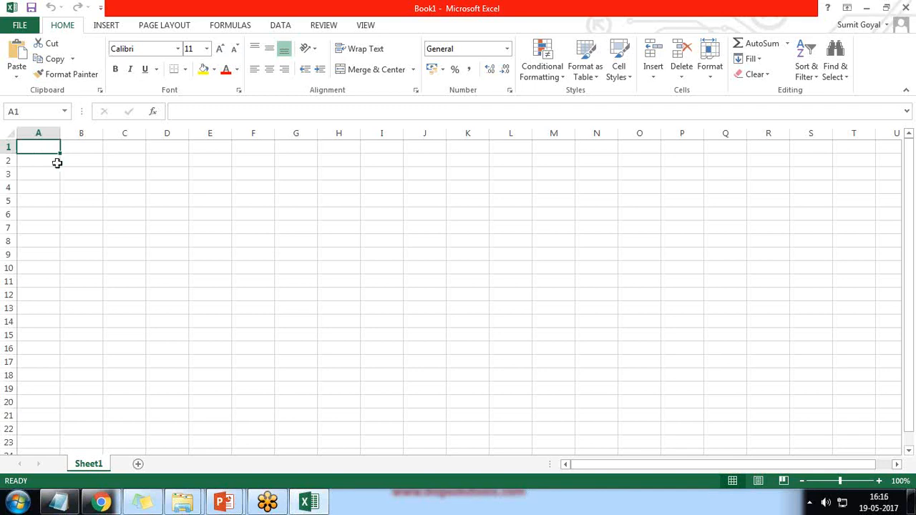
# Open Insert > Apps for Office, view Featured Apps and My Apps, and refresh the empty list.
pyautogui.click(105, 25)
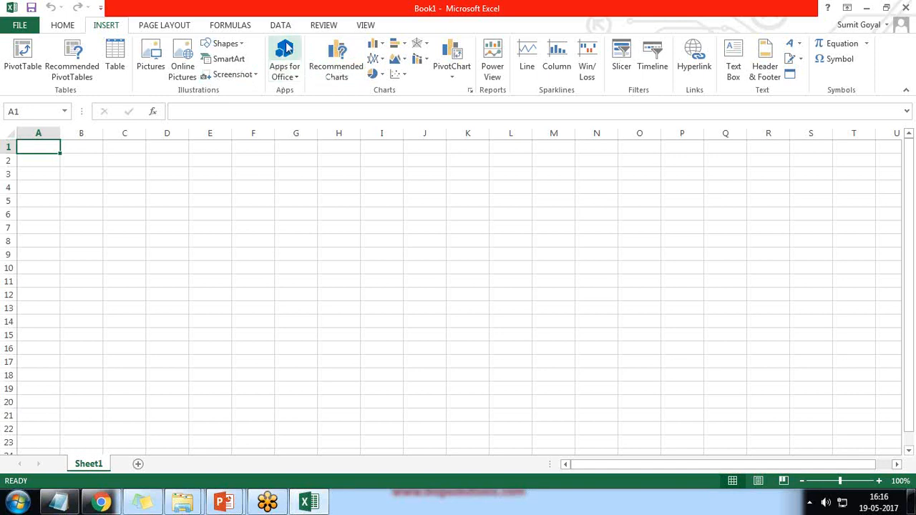
pyautogui.click(283, 56)
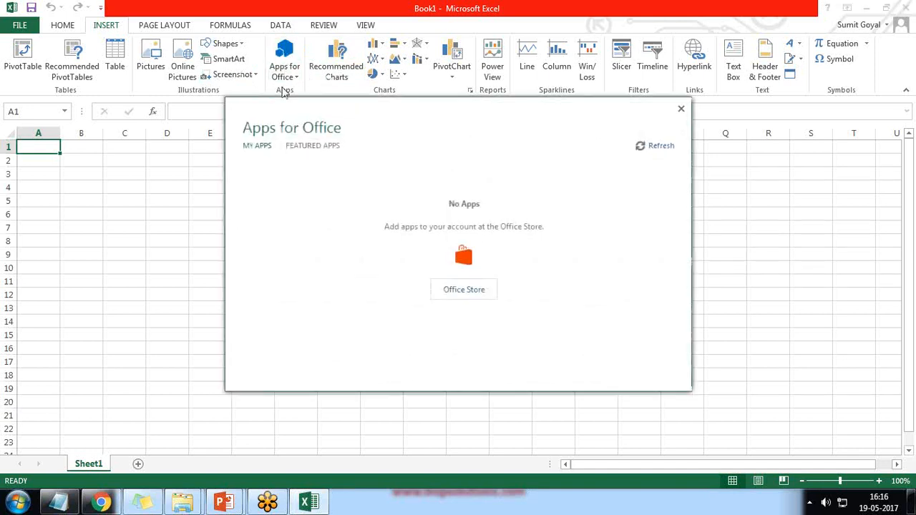
pyautogui.click(318, 146)
pyautogui.click(254, 146)
pyautogui.click(659, 147)
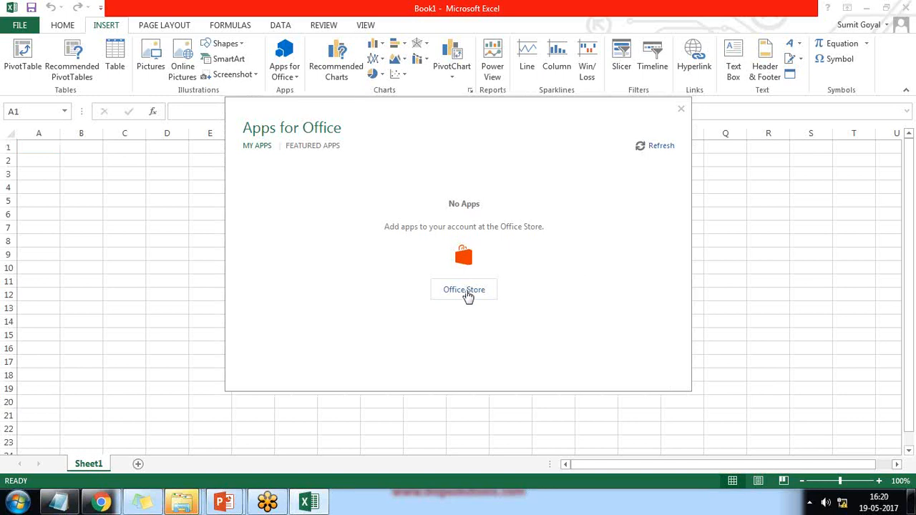
# Search the Office Store Excel add-ins for 'Wave' and open the Salesforce Wave Connector page.
pyautogui.click(465, 290)
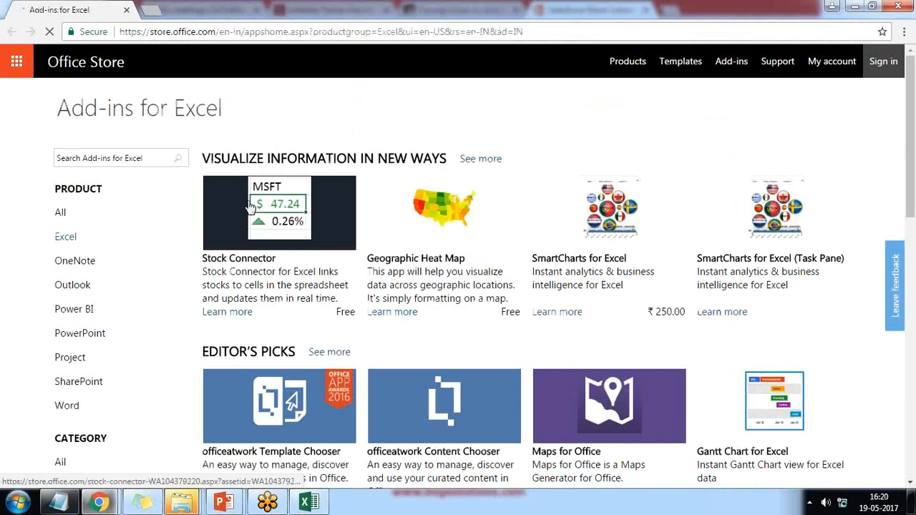
pyautogui.click(125, 165)
pyautogui.write('Wac')
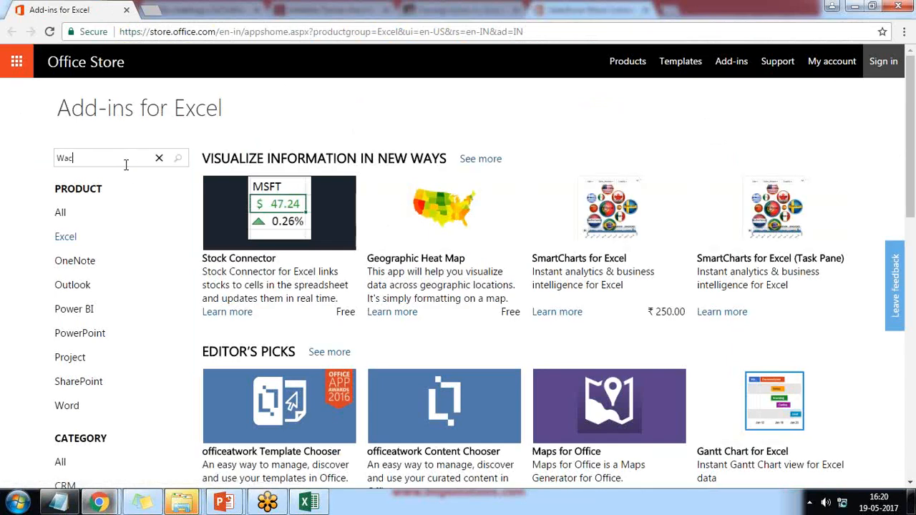
pyautogui.press('Return')
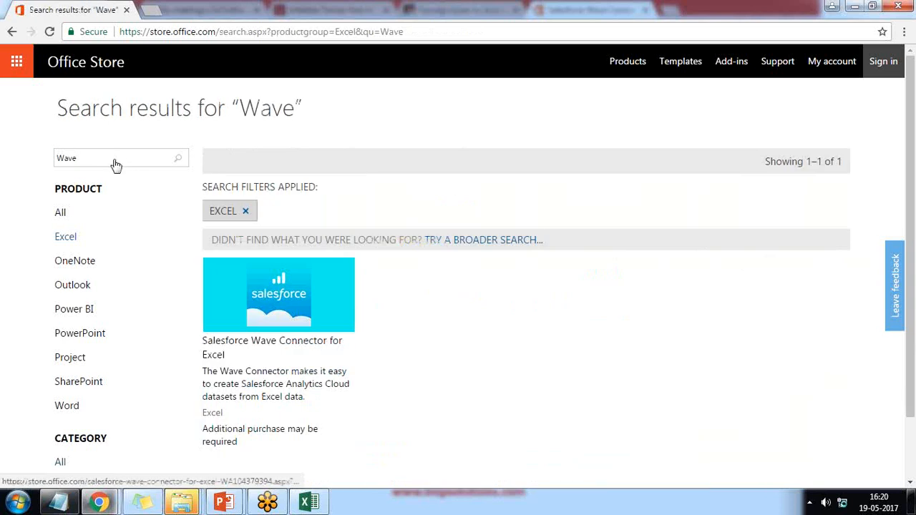
pyautogui.scroll(-1, 372, 289)
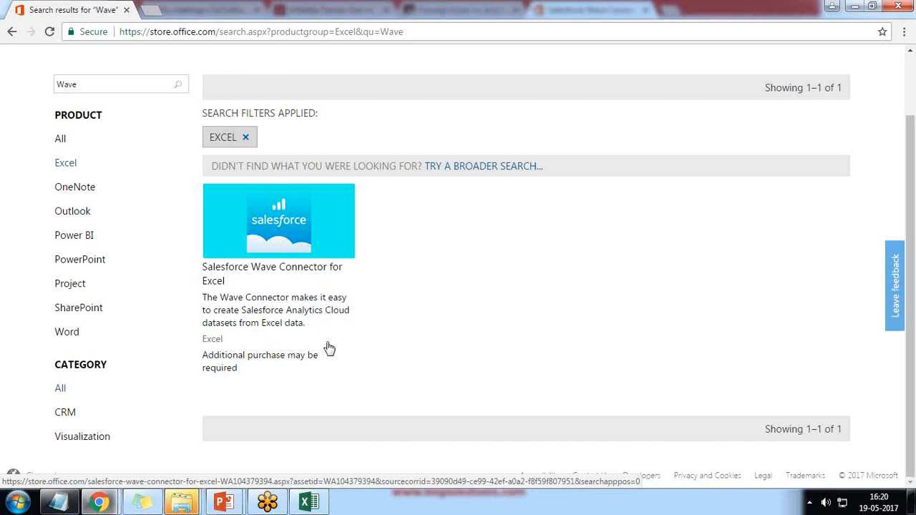
pyautogui.click(286, 224)
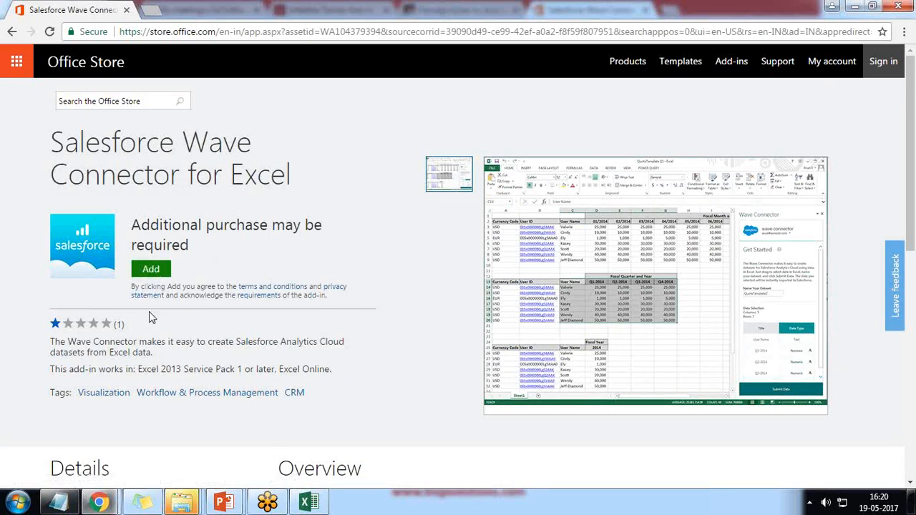
# Add the Salesforce Wave Connector add-in and choose Open in Excel on its install page.
pyautogui.click(151, 271)
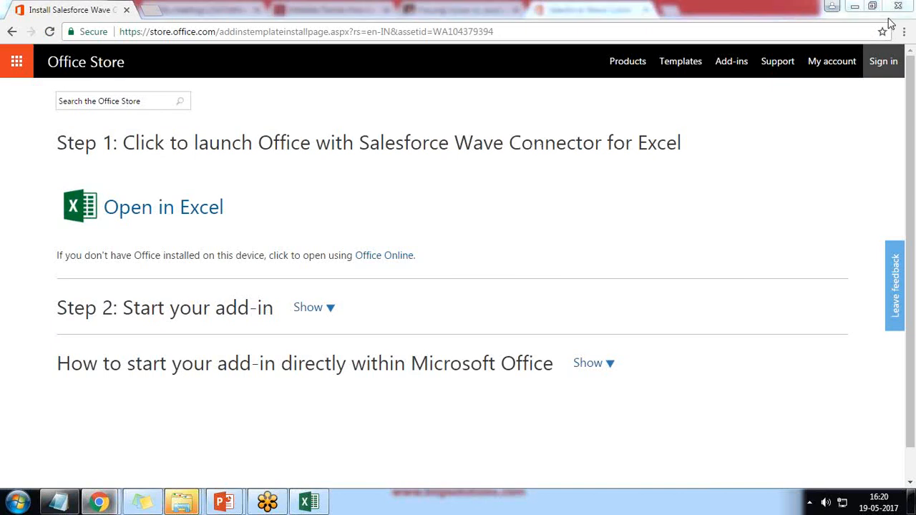
pyautogui.click(147, 223)
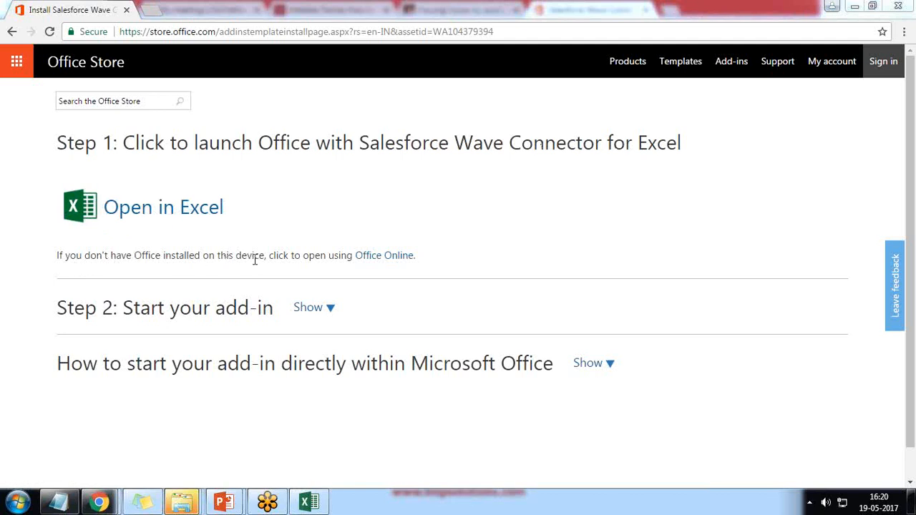
# Choose the Office Online option and open the connector template workbook in Excel Online.
pyautogui.click(381, 256)
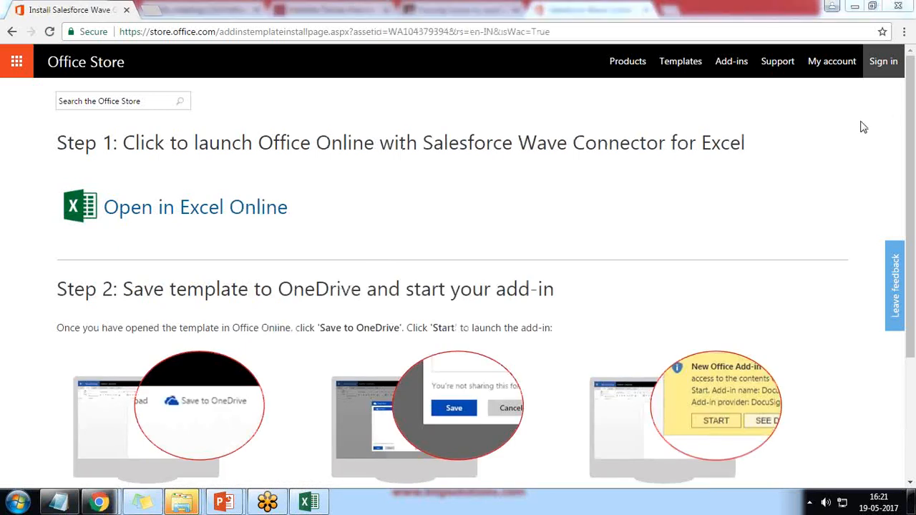
pyautogui.click(182, 216)
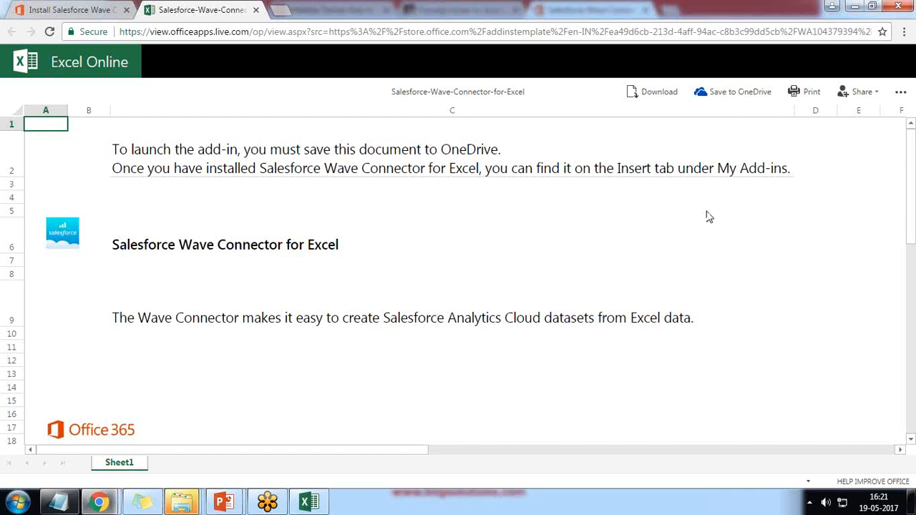
# Choose Save to OneDrive and sign in with the Microsoft account e-mail and password.
pyautogui.click(744, 97)
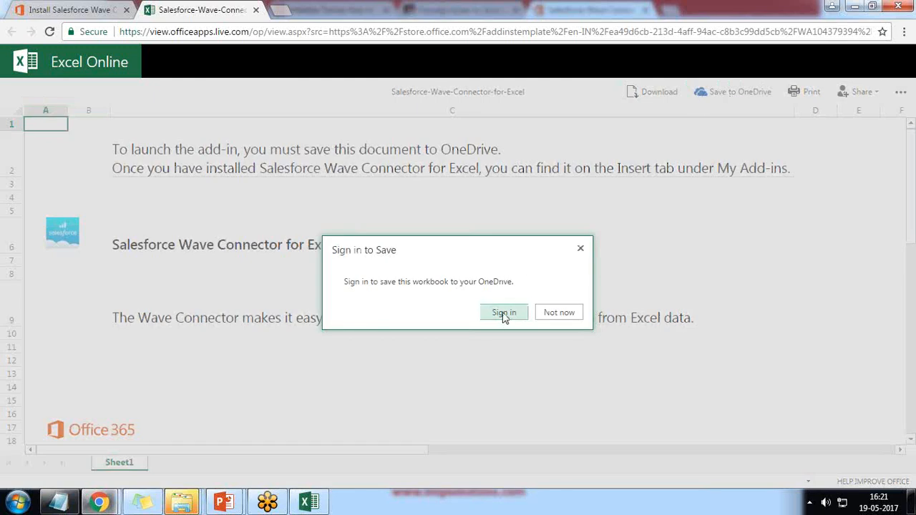
pyautogui.click(509, 317)
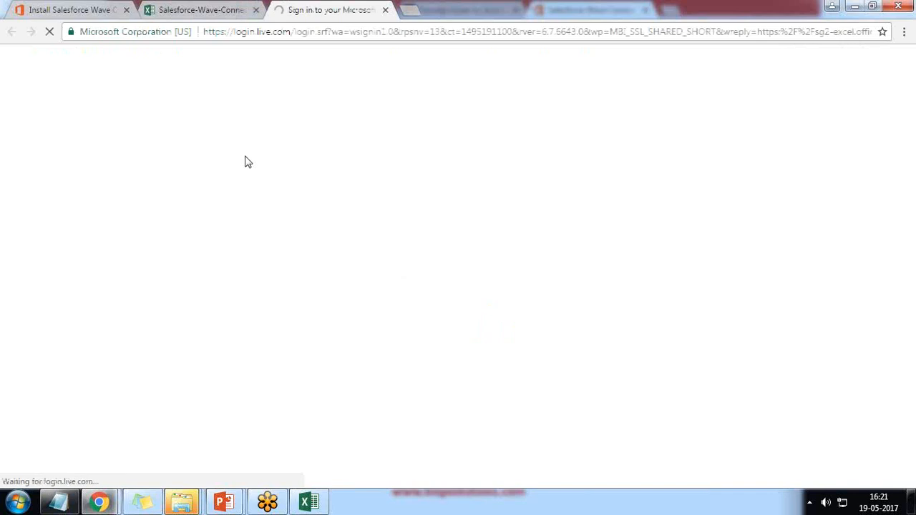
pyautogui.write('s')
pyautogui.press('BackSpace')
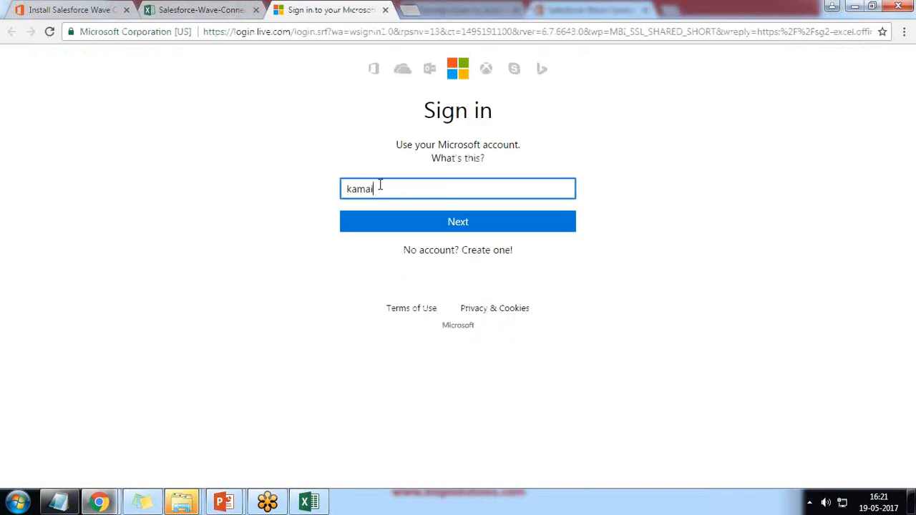
pyautogui.press('Return')
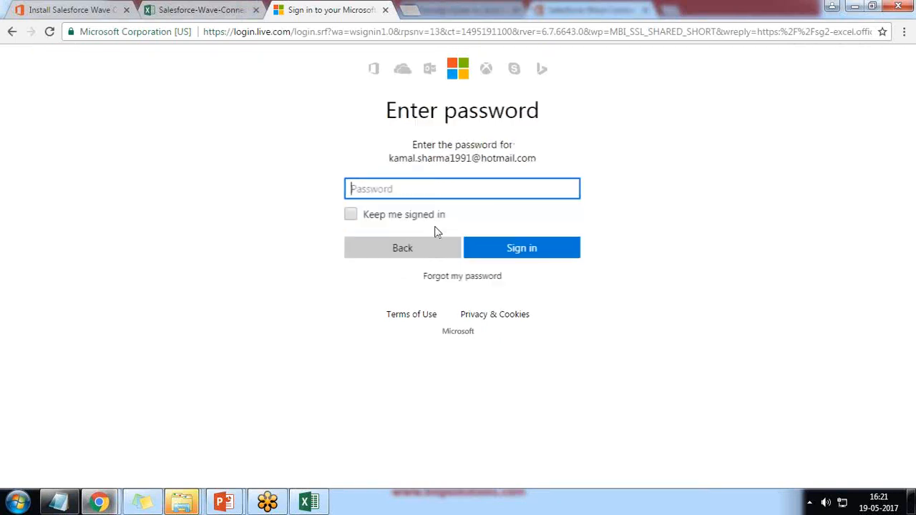
pyautogui.write('••••')
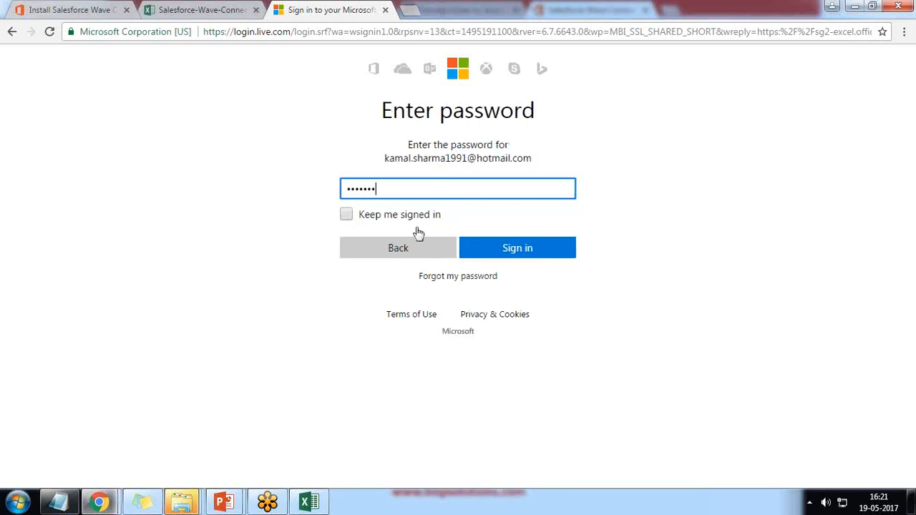
pyautogui.press('Return')
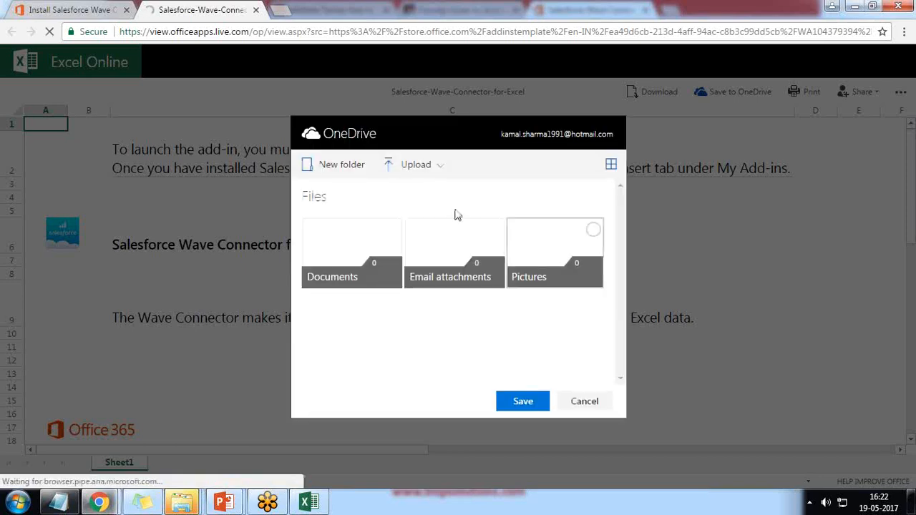
# Save the workbook to OneDrive as Salesforce-Wave-Connector-for-Excel 1 and reveal the Salesforce login button.
pyautogui.click(523, 402)
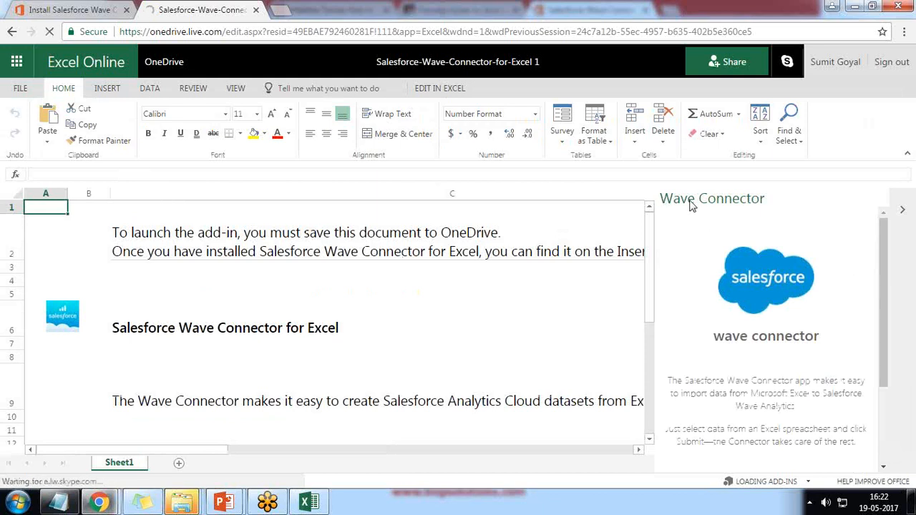
pyautogui.scroll(-3, 780, 362)
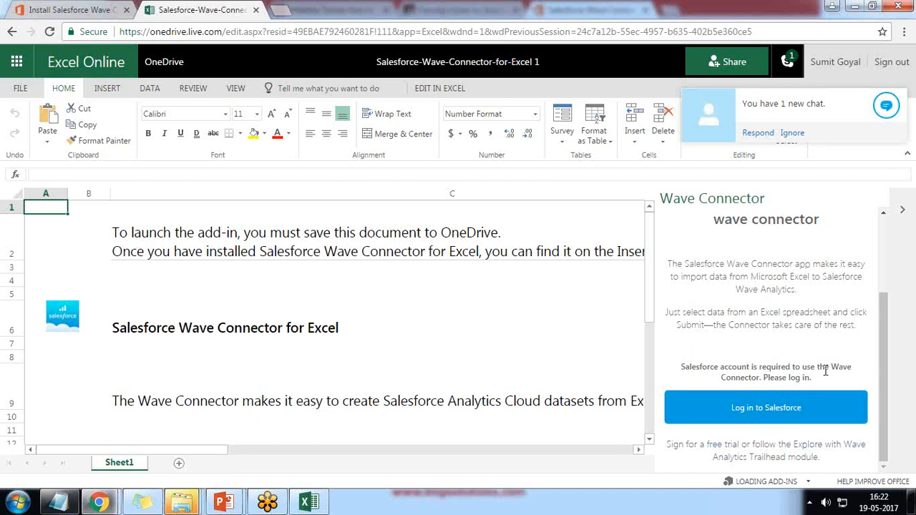
# Open the Salesforce login window and clear the wrongly filled username.
pyautogui.click(753, 414)
pyautogui.moveTo(402, 59); pyautogui.dragTo(322, 43)
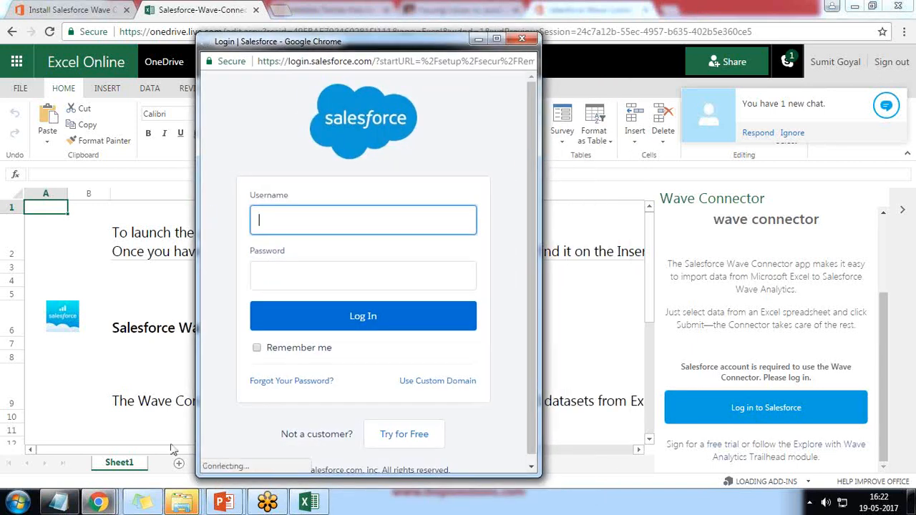
pyautogui.click(381, 209)
pyautogui.hotkey('ctrl', 'v')
pyautogui.moveTo(382, 222); pyautogui.dragTo(215, 223)
pyautogui.press('BackSpace')
pyautogui.click(897, 18)
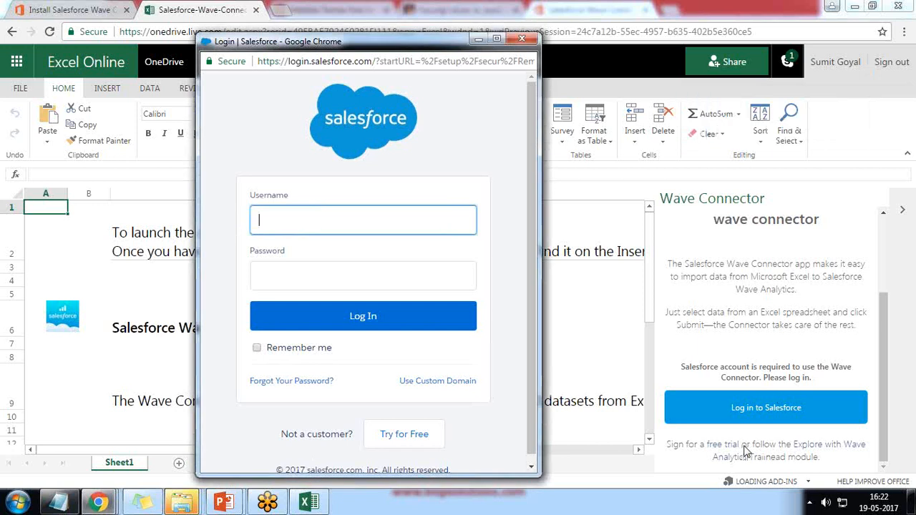
# Paste the Salesforce account username, enter the password, and log in.
pyautogui.click(286, 227)
pyautogui.hotkey('ctrl', 'v')
pyautogui.click(304, 274)
pyautogui.write('b')
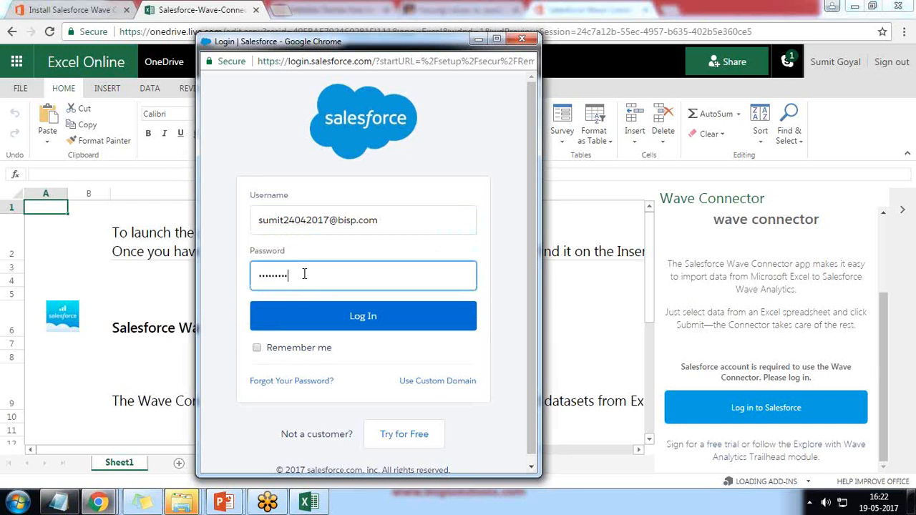
pyautogui.write('12')
pyautogui.click(358, 319)
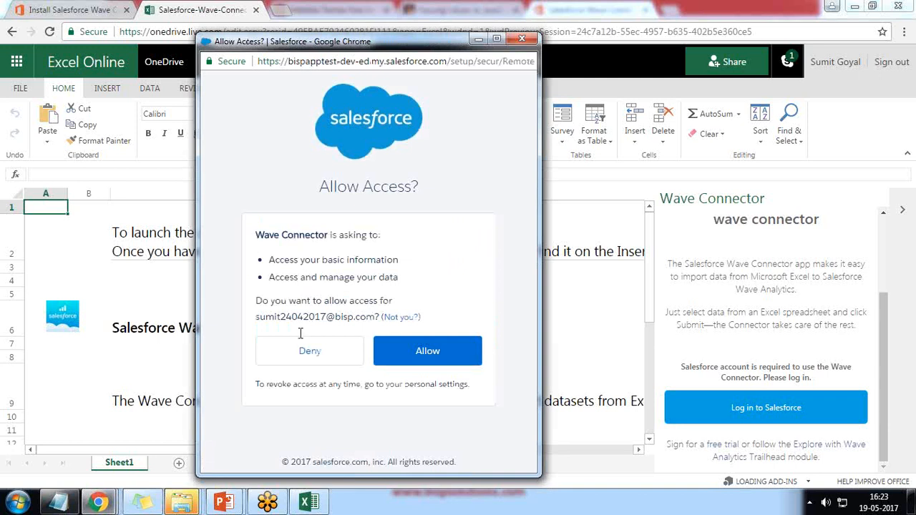
# Allow Wave Connector access and check the pane's Data Selection showing 0 columns and rows.
pyautogui.click(433, 354)
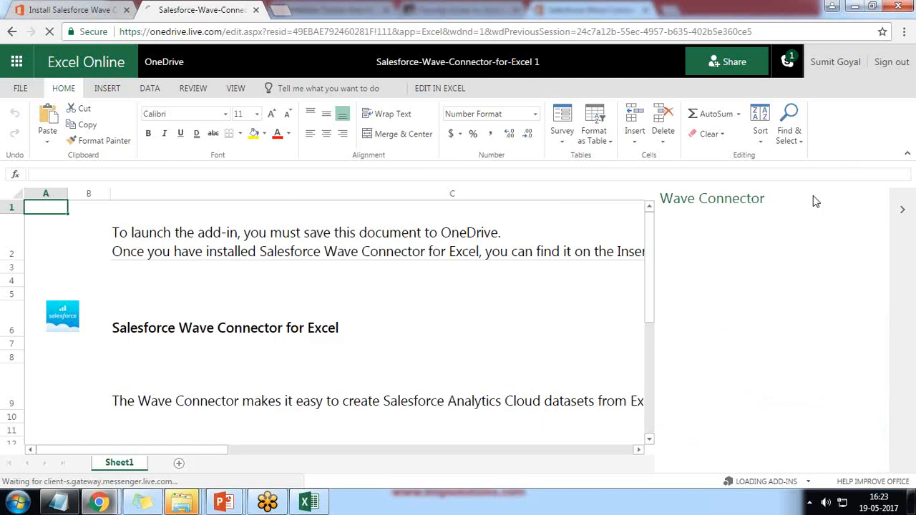
pyautogui.scroll(-4, 762, 341)
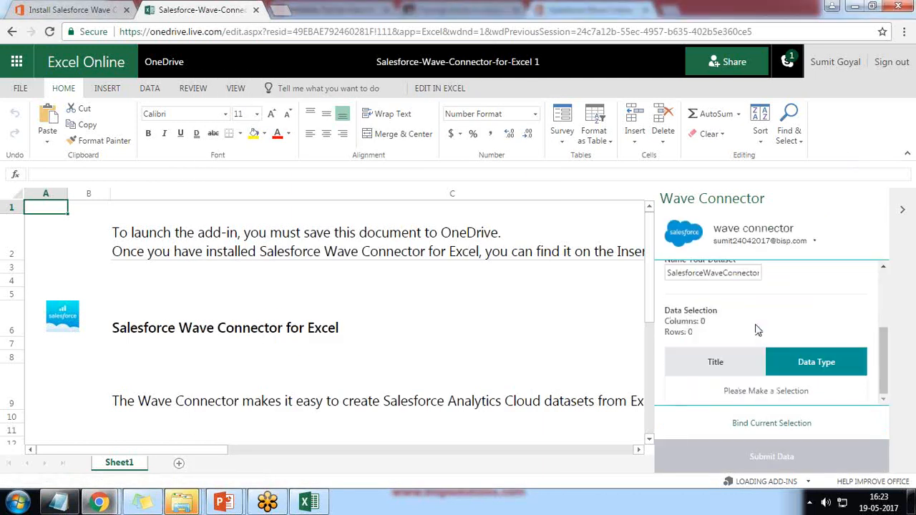
pyautogui.moveTo(726, 391); pyautogui.dragTo(807, 392)
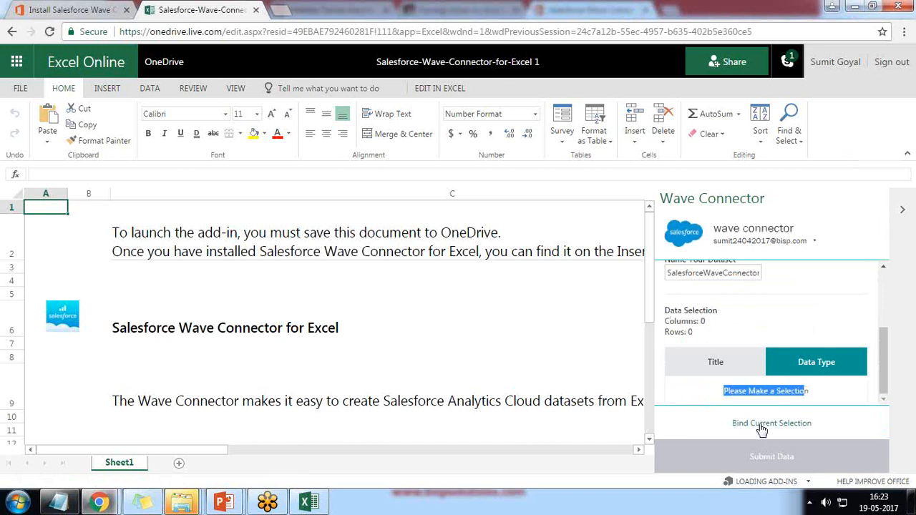
pyautogui.click(90, 247)
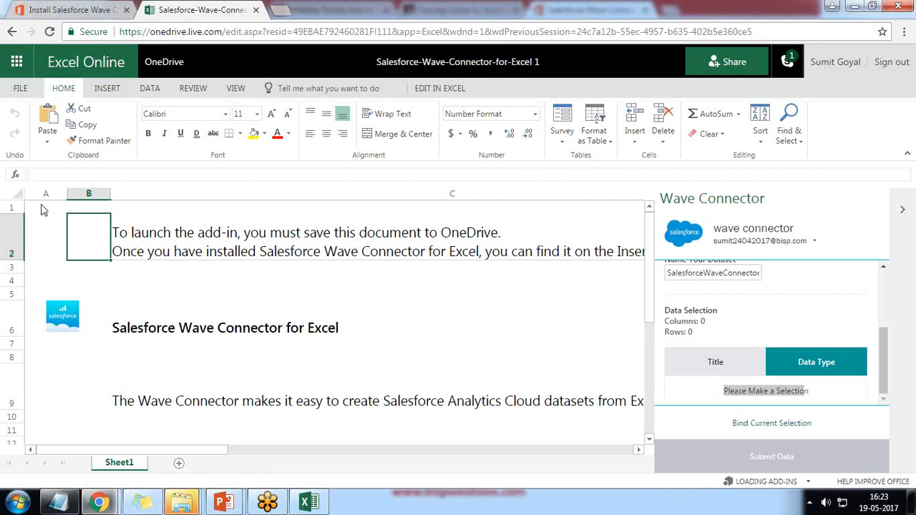
pyautogui.click(36, 204)
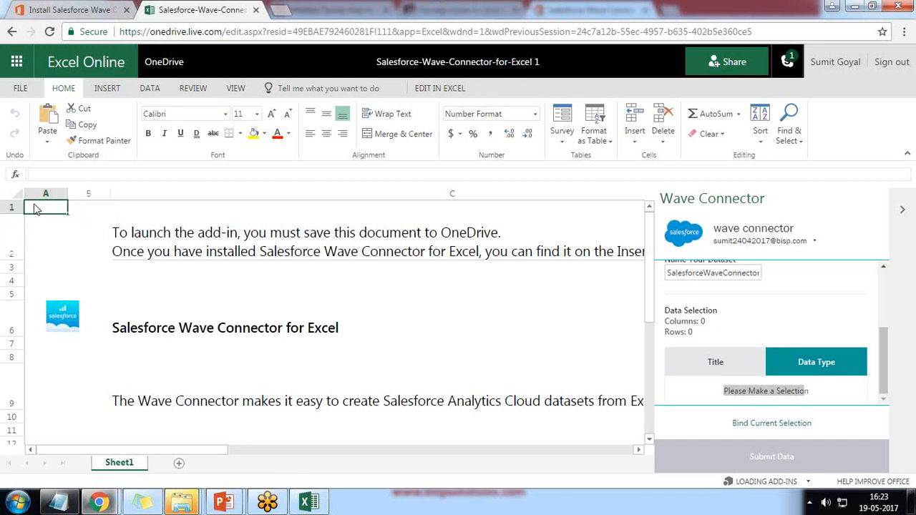
# Delete Sheet1's intro text and Salesforce logo, and shorten row 2.
pyautogui.hotkey('ctrl', 'a')
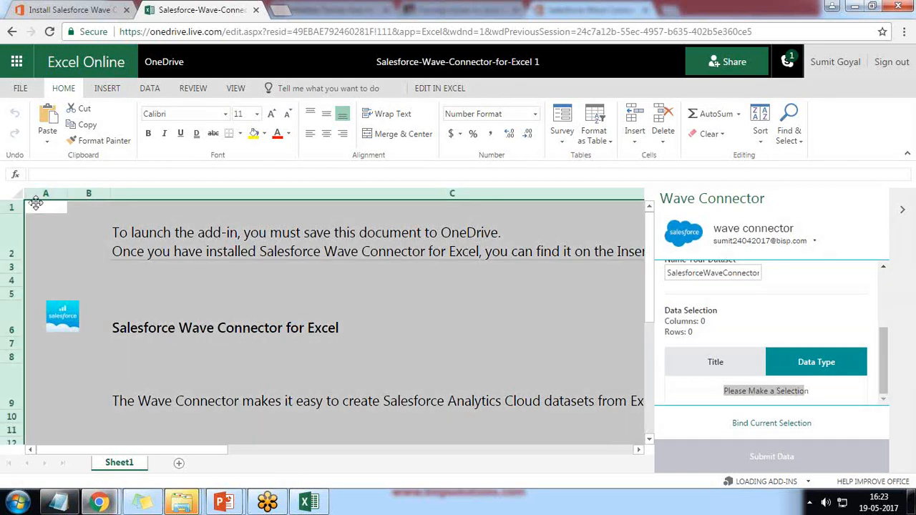
pyautogui.press('Delete')
pyautogui.click(78, 327)
pyautogui.press('Delete')
pyautogui.click(198, 247)
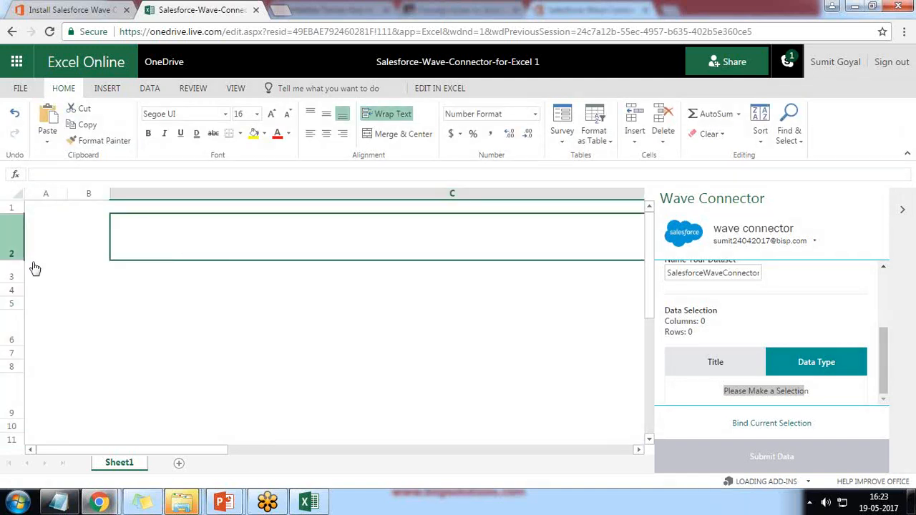
pyautogui.moveTo(5, 259); pyautogui.dragTo(5, 229)
# Add Sheet2 and paste the Company Sales table copied from desktop Excel at A1.
pyautogui.click(179, 463)
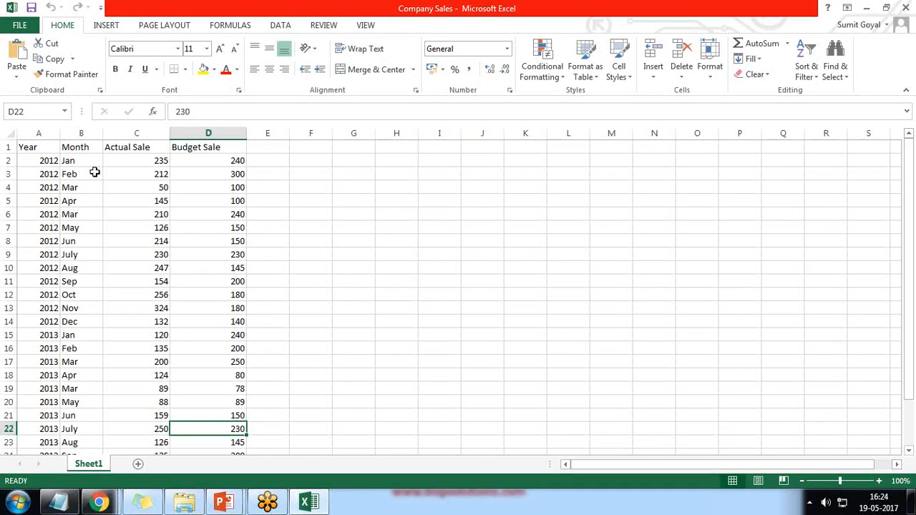
pyautogui.hotkey('ctrl', 'a')
pyautogui.hotkey('ctrl', 'c')
pyautogui.hotkey('alt', 'Tab')
pyautogui.hotkey('ctrl', 'v')
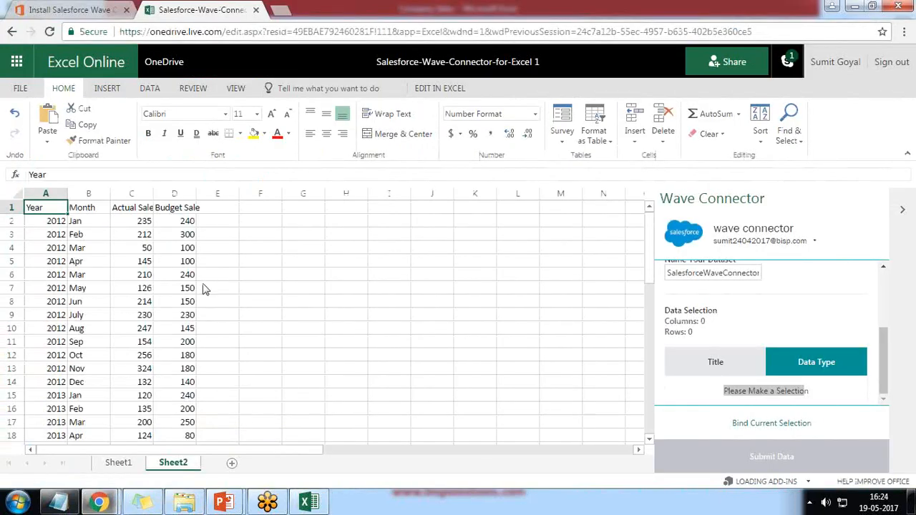
# Autofit column D so the Budget Sale header fits.
pyautogui.click(269, 266)
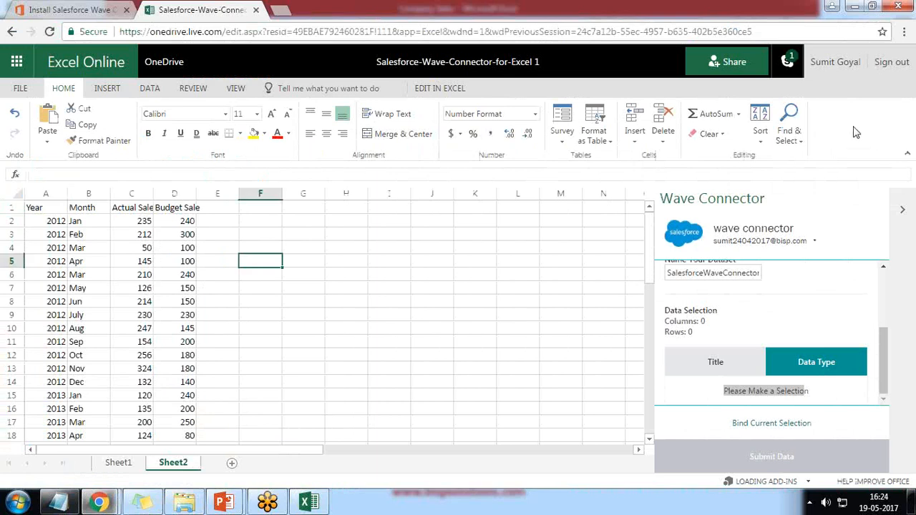
pyautogui.click(35, 207)
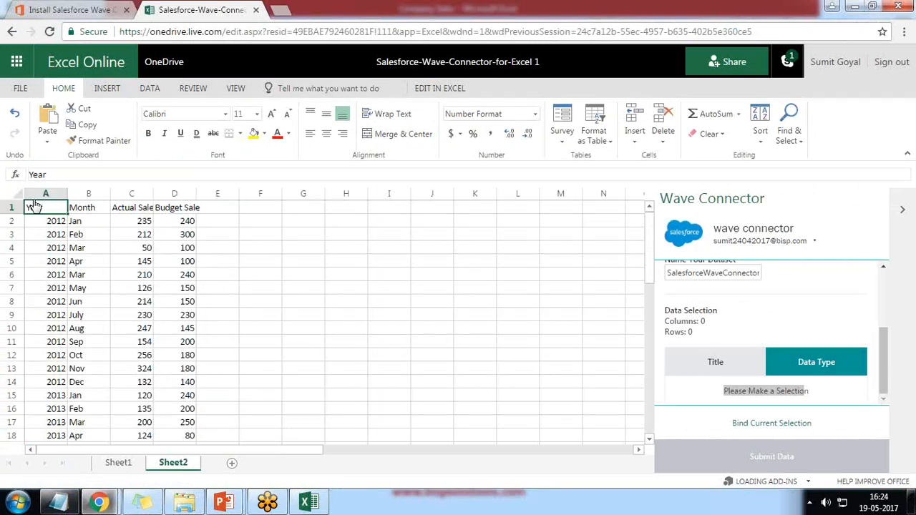
pyautogui.moveTo(35, 207); pyautogui.dragTo(190, 422)
pyautogui.doubleClick(197, 193)
# Select the sales table A1:D27, extending the selection down to row 27.
pyautogui.click(195, 248)
pyautogui.moveTo(36, 208); pyautogui.dragTo(188, 474)
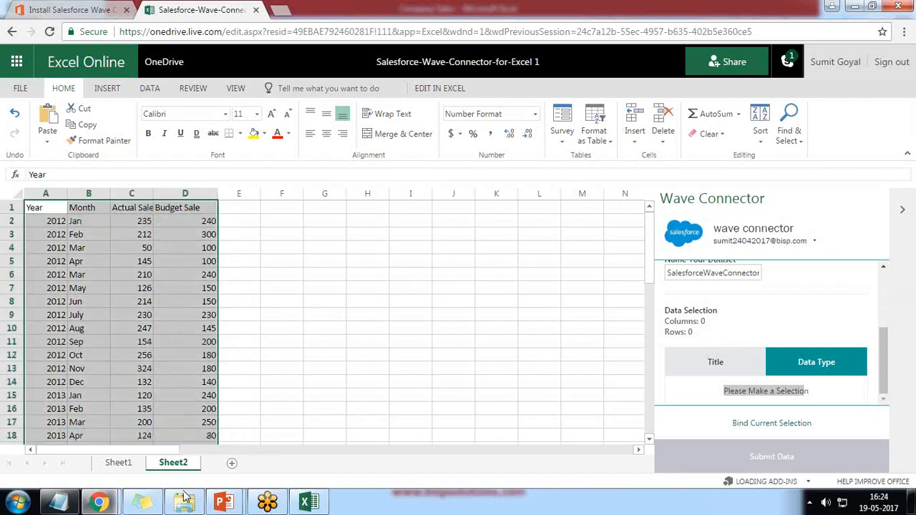
pyautogui.scroll(-8, 195, 372)
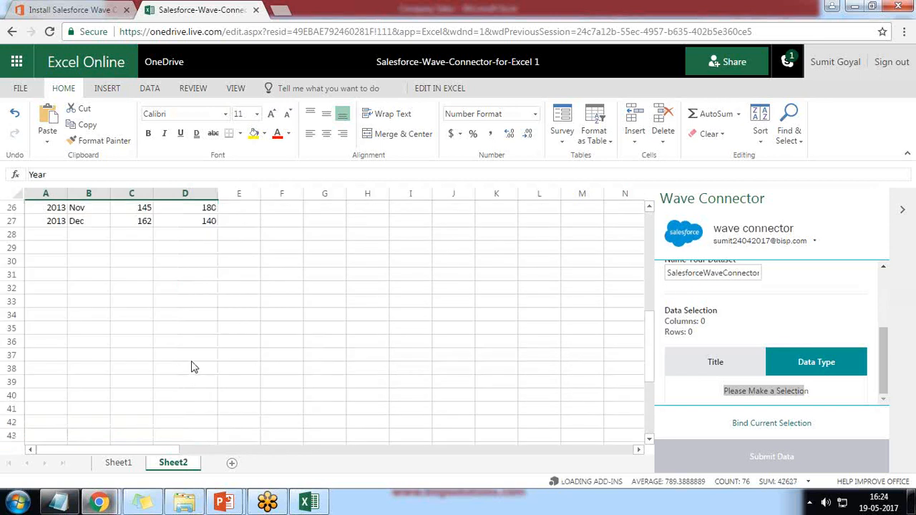
pyautogui.scroll(3, 191, 362)
pyautogui.hotkey('ctrl', 'shift', 'Down')
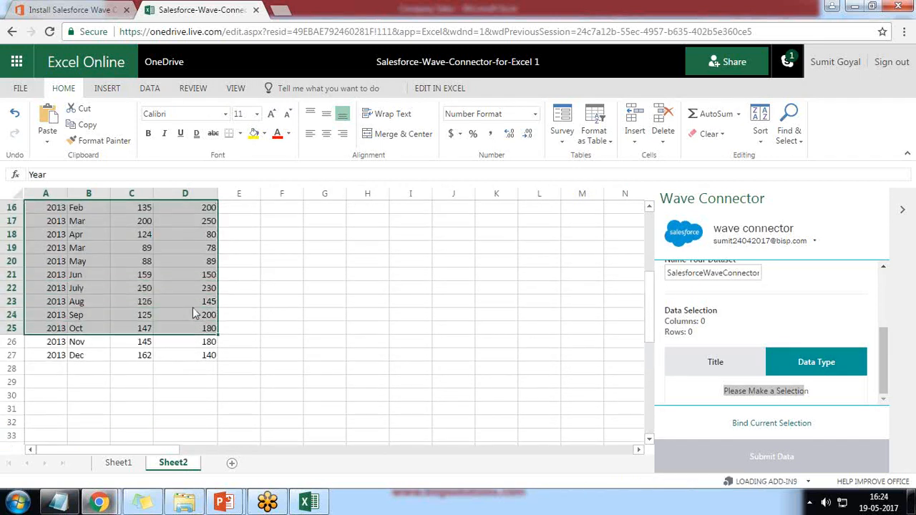
# Bind the selected A1:D27 table to the Wave Connector pane.
pyautogui.click(764, 424)
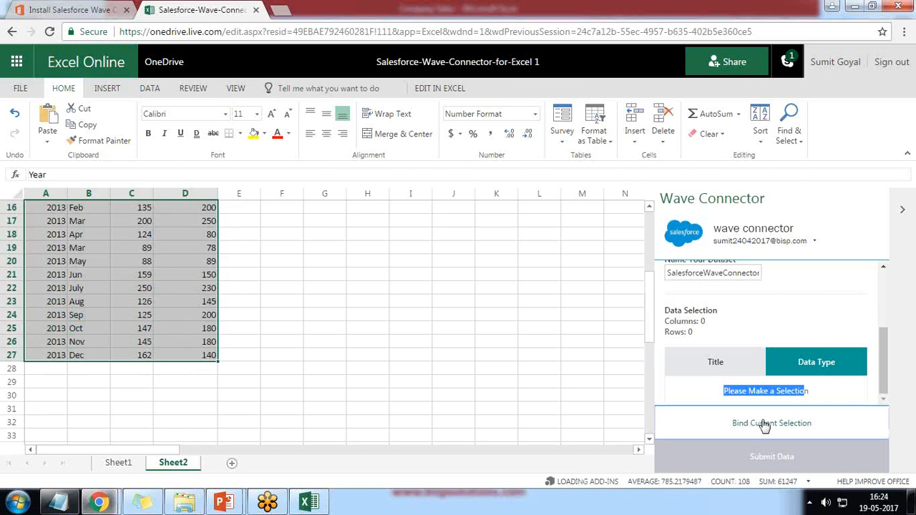
pyautogui.scroll(-2, 599, 387)
pyautogui.scroll(-1, 600, 387)
pyautogui.scroll(3, 600, 386)
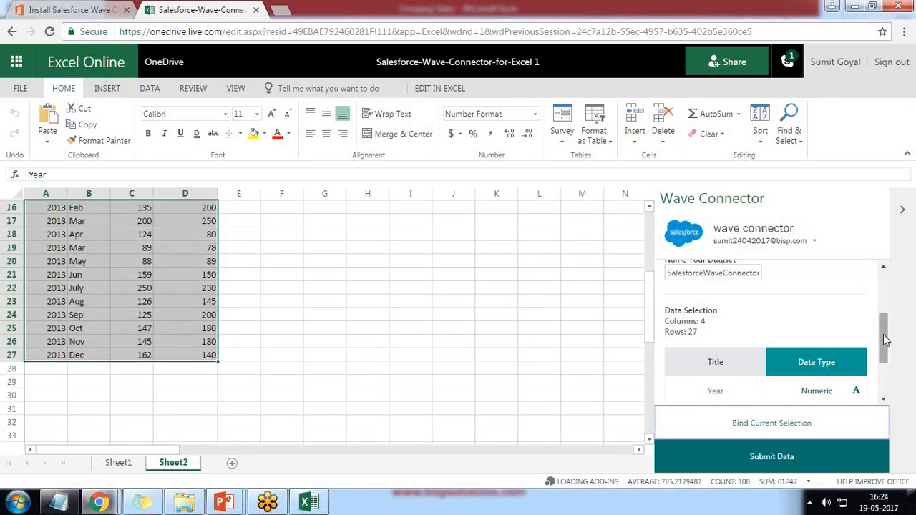
pyautogui.scroll(-1, 886, 340)
pyautogui.moveTo(886, 340); pyautogui.dragTo(889, 378)
pyautogui.scroll(2, 390, 378)
pyautogui.scroll(2, 390, 379)
# Widen column C so the Actual Sale header shows in full.
pyautogui.click(77, 211)
pyautogui.click(35, 208)
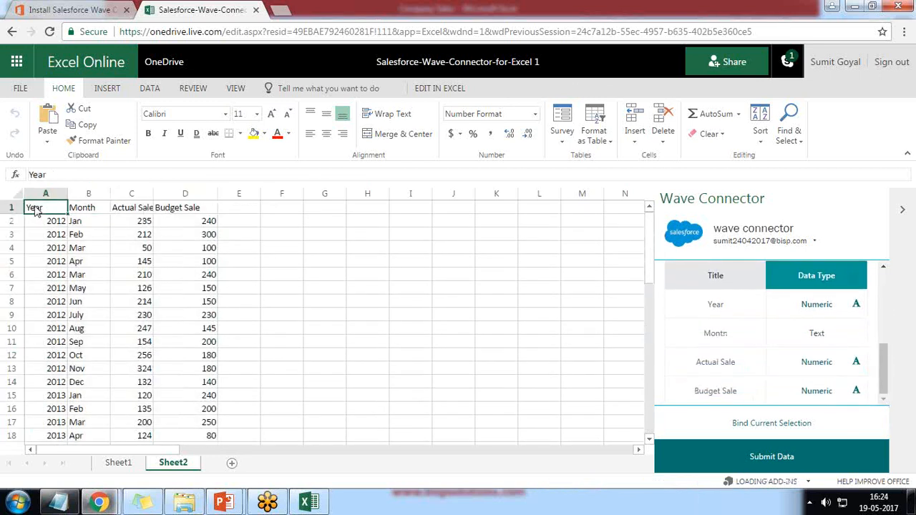
pyautogui.click(92, 215)
pyautogui.click(123, 211)
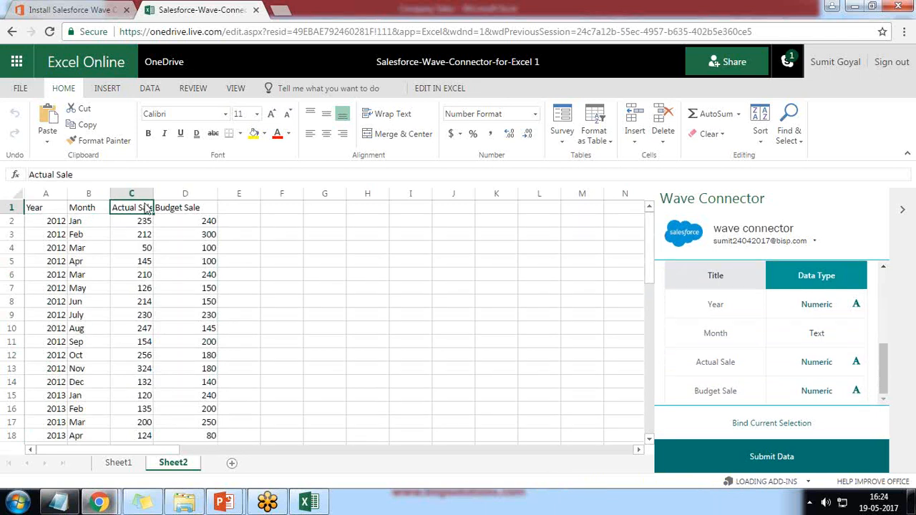
pyautogui.moveTo(153, 193); pyautogui.dragTo(178, 195)
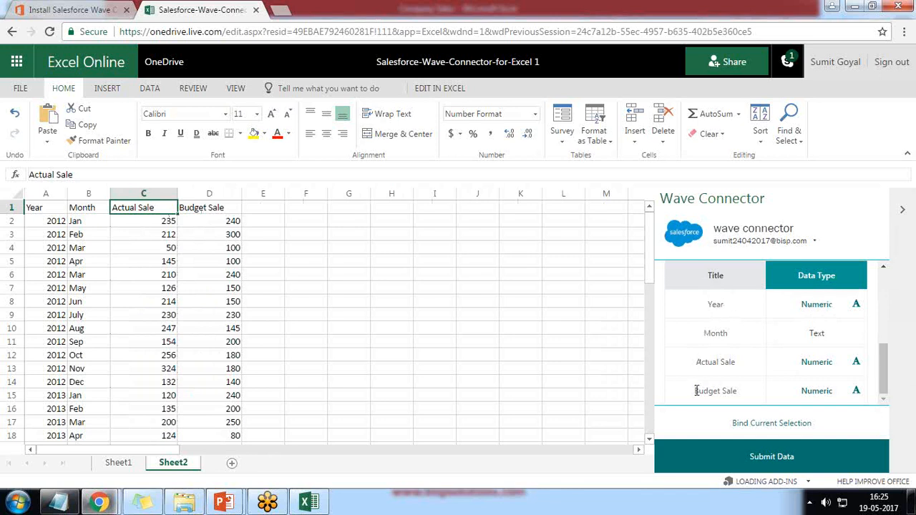
# Submit the Year, Month, Actual Sale and Budget Sale data, importing 4 columns and 26 rows.
pyautogui.click(762, 461)
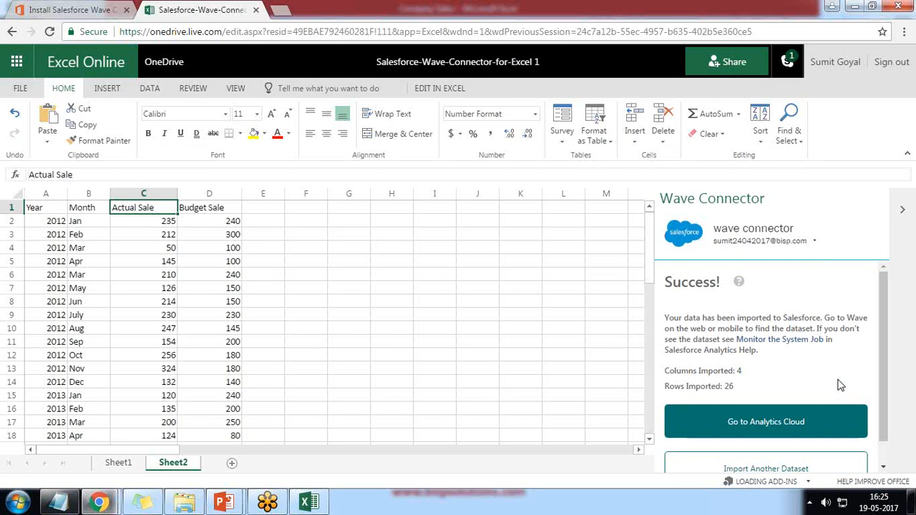
pyautogui.scroll(-1, 782, 383)
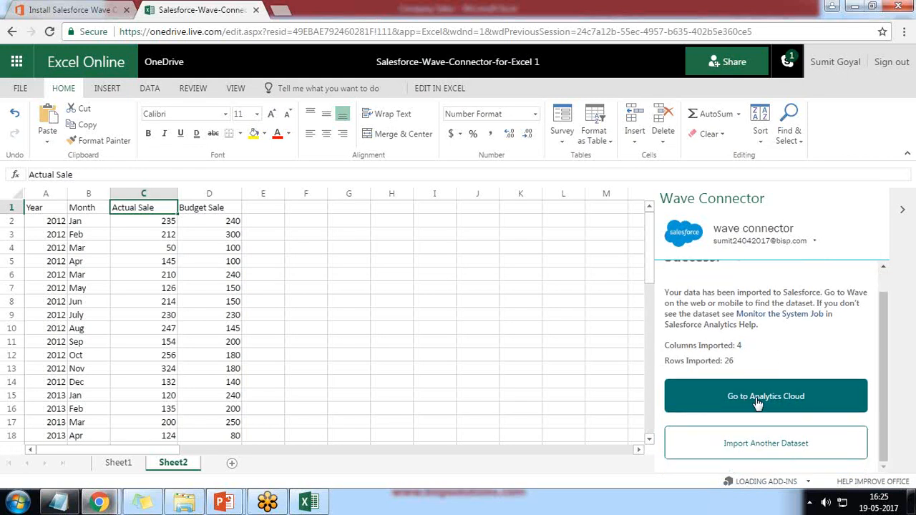
# Open Wave Analytics in a maximized window and list the datasets.
pyautogui.click(758, 402)
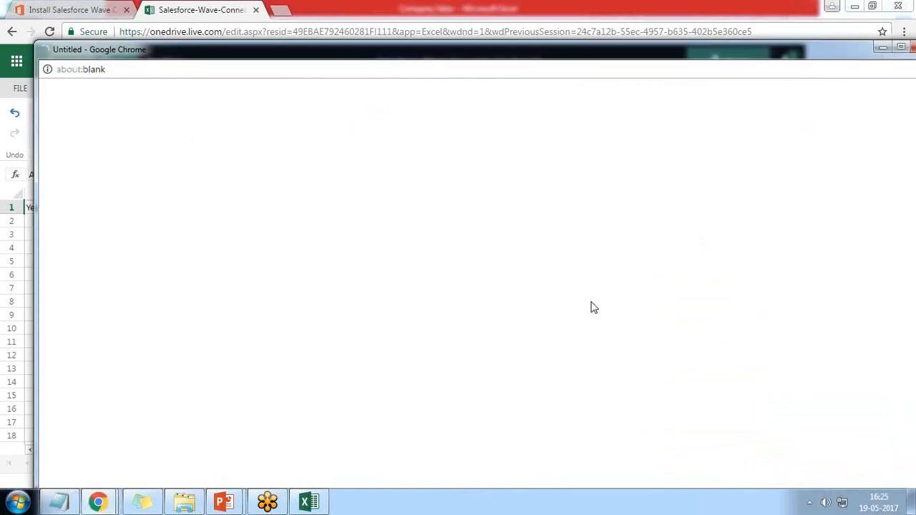
pyautogui.doubleClick(208, 50)
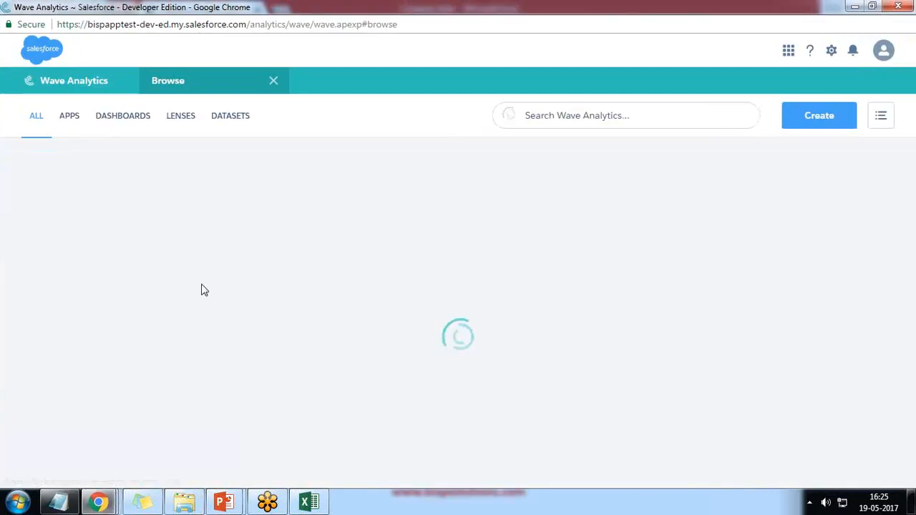
pyautogui.click(230, 117)
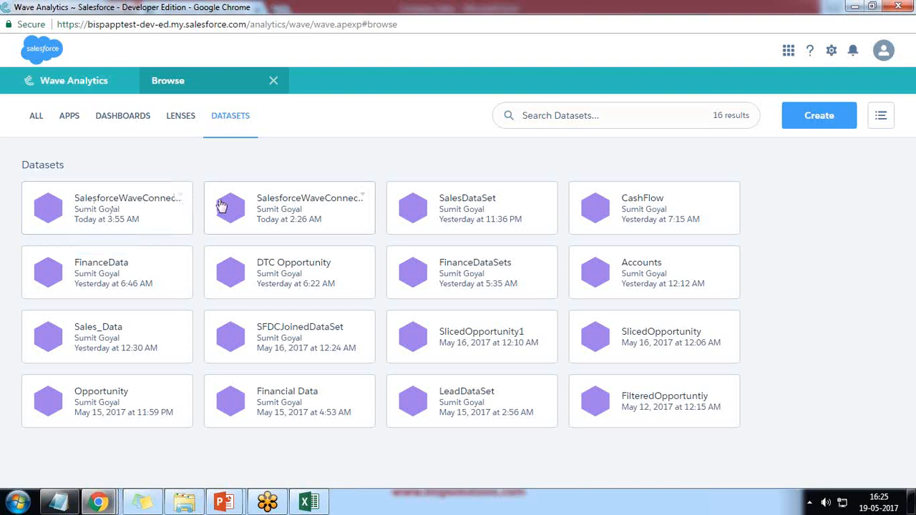
# Permanently delete the older SalesforceWaveConnector dataset created at 2:26 AM.
pyautogui.click(365, 198)
pyautogui.click(300, 219)
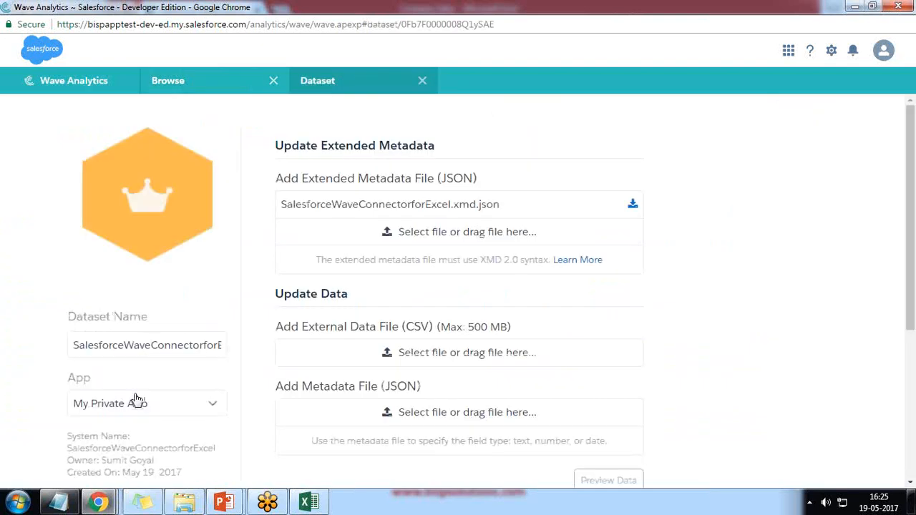
pyautogui.scroll(-3, 141, 302)
pyautogui.click(136, 264)
pyautogui.click(513, 198)
pyautogui.click(472, 301)
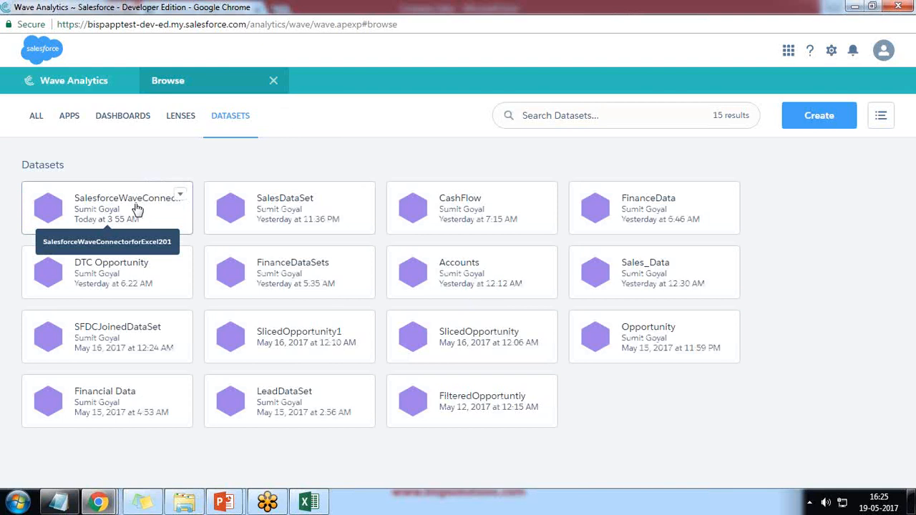
# Open the connector dataset as a lens charting Sum of Actual Sale and Sum of Budget Sale by Month.
pyautogui.click(138, 208)
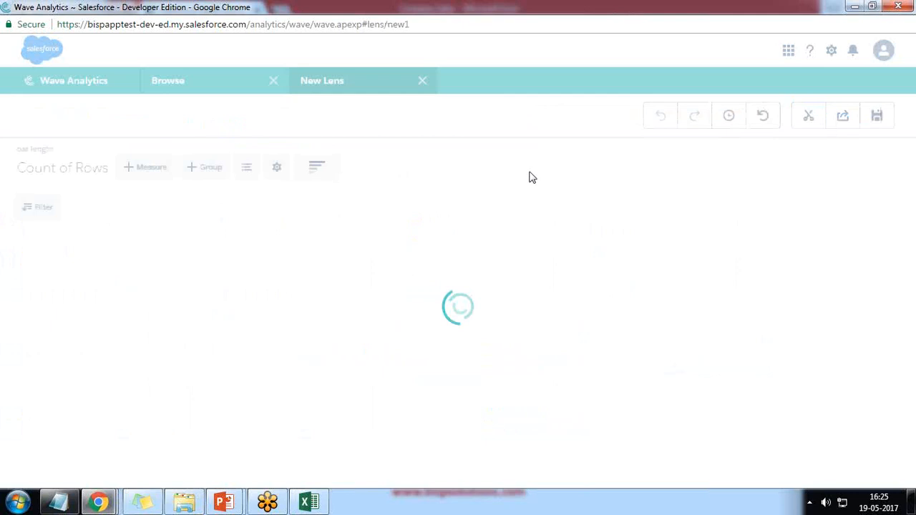
pyautogui.click(67, 176)
pyautogui.moveTo(36, 245)
pyautogui.click(119, 243)
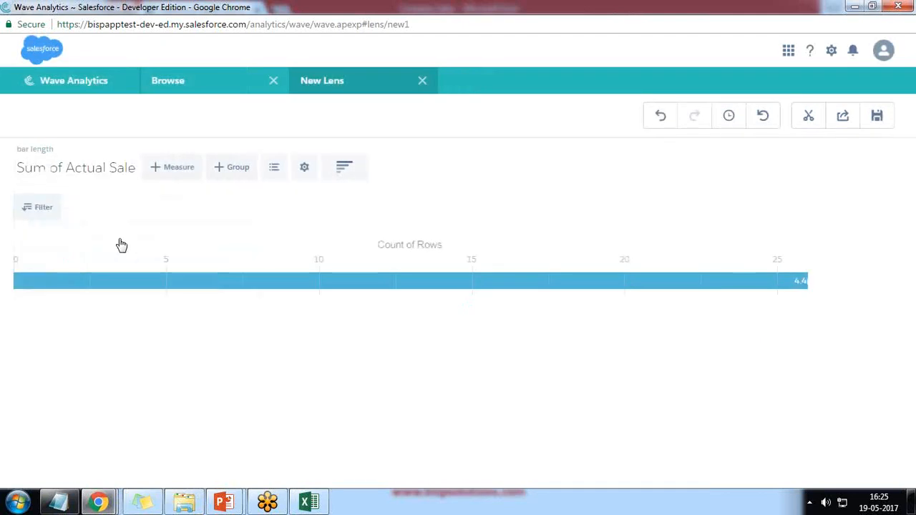
pyautogui.click(178, 174)
pyautogui.moveTo(165, 264)
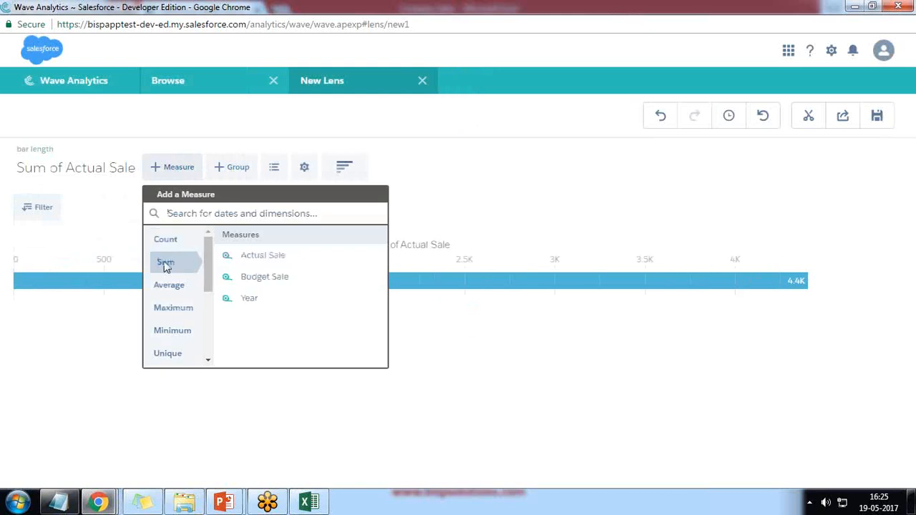
pyautogui.click(262, 276)
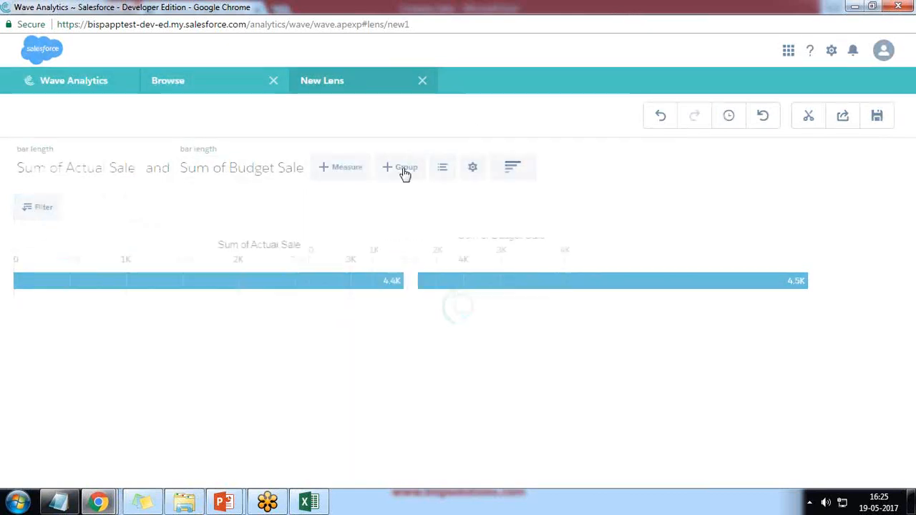
pyautogui.click(405, 172)
pyautogui.click(421, 260)
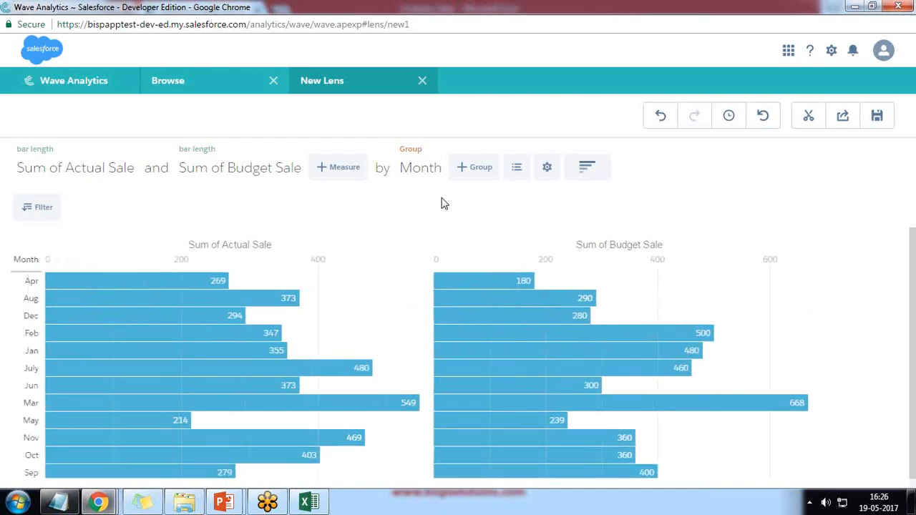
# Clip the lens as Step1 and place the chart on the dashboard grid.
pyautogui.click(809, 118)
pyautogui.write('Step1')
pyautogui.press('Return')
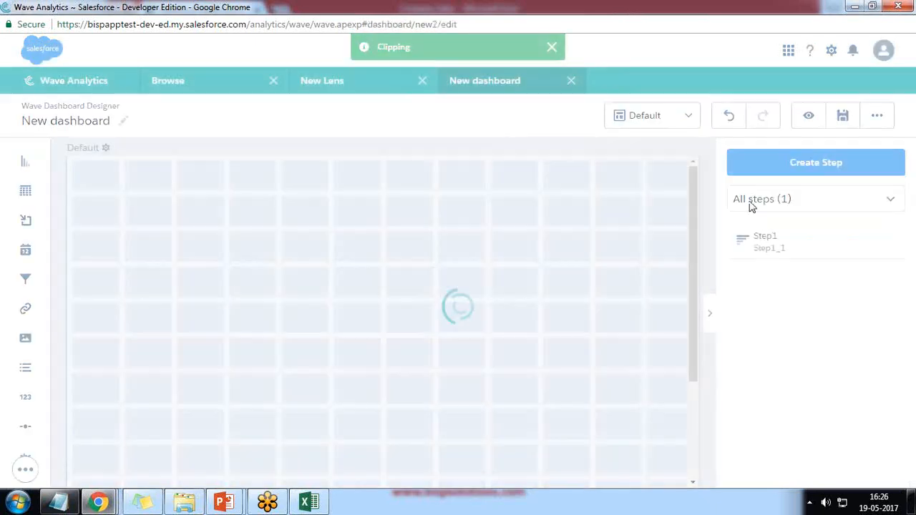
pyautogui.moveTo(776, 236); pyautogui.dragTo(349, 267)
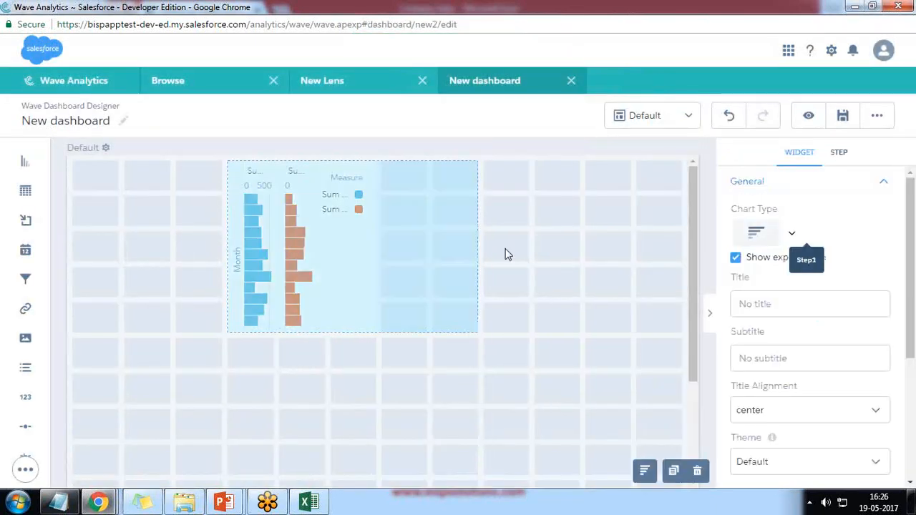
# Make the chart a large Pyramid, reposition it, and return to Excel Online.
pyautogui.click(791, 235)
pyautogui.scroll(-3, 837, 419)
pyautogui.click(887, 300)
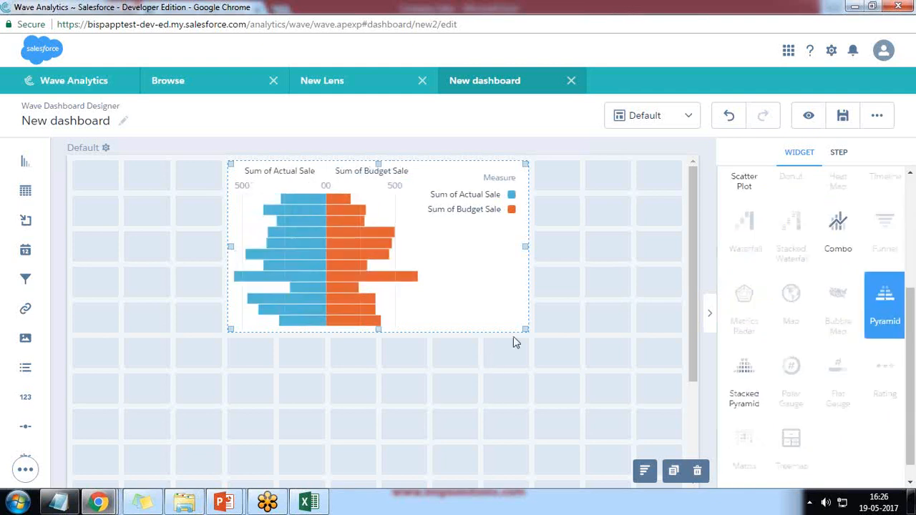
pyautogui.moveTo(520, 333); pyautogui.dragTo(582, 425)
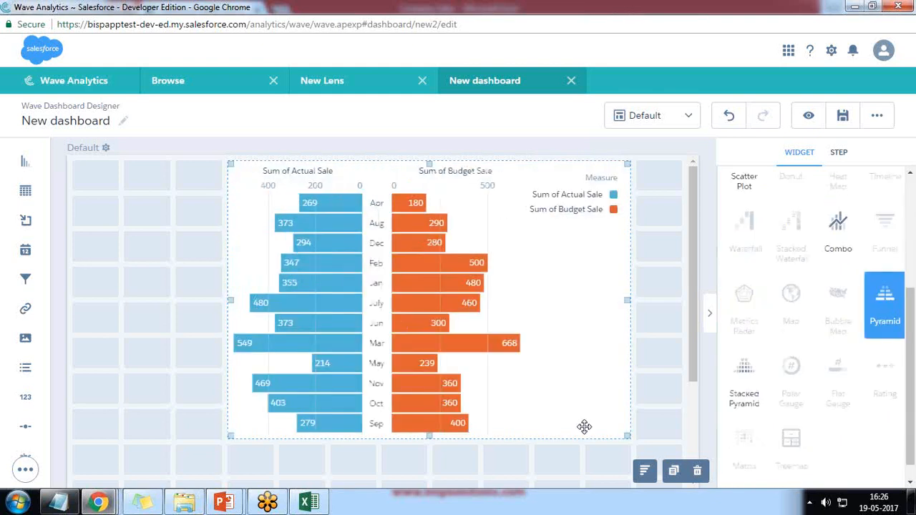
pyautogui.moveTo(529, 342); pyautogui.dragTo(439, 347)
pyautogui.moveTo(576, 435); pyautogui.dragTo(542, 474)
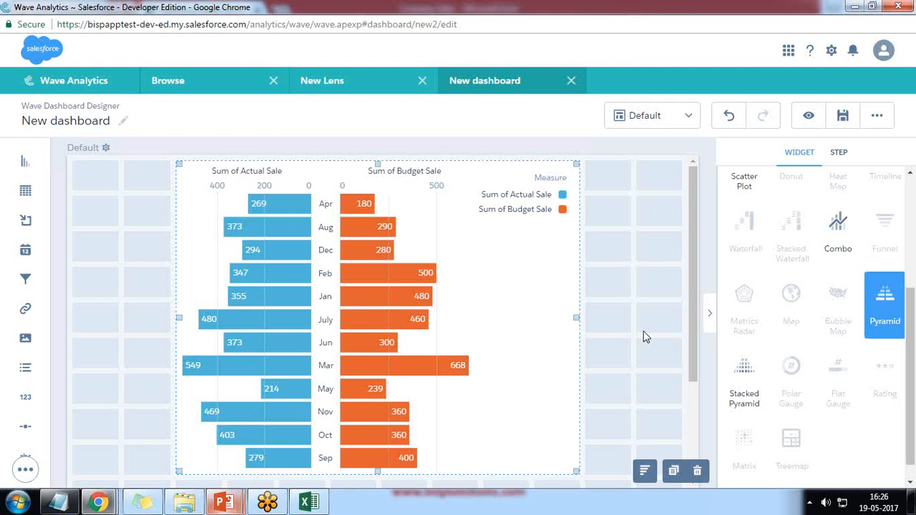
pyautogui.moveTo(98, 502)
pyautogui.click(242, 438)
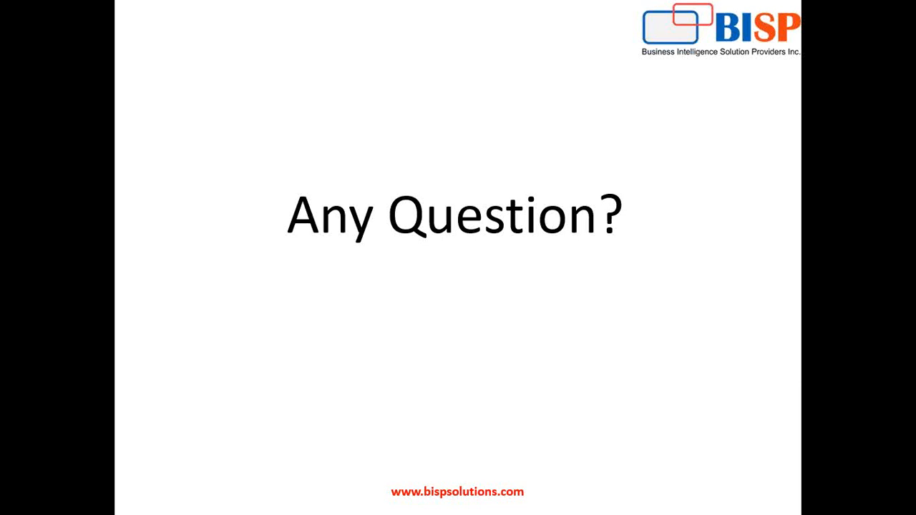
# Bring up the taskbar over the Any Question? slide show.
pyautogui.press('super')
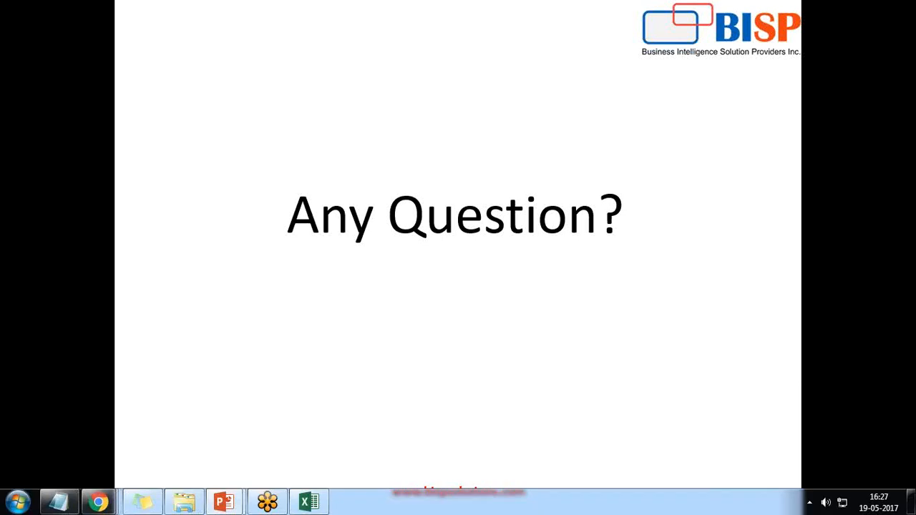